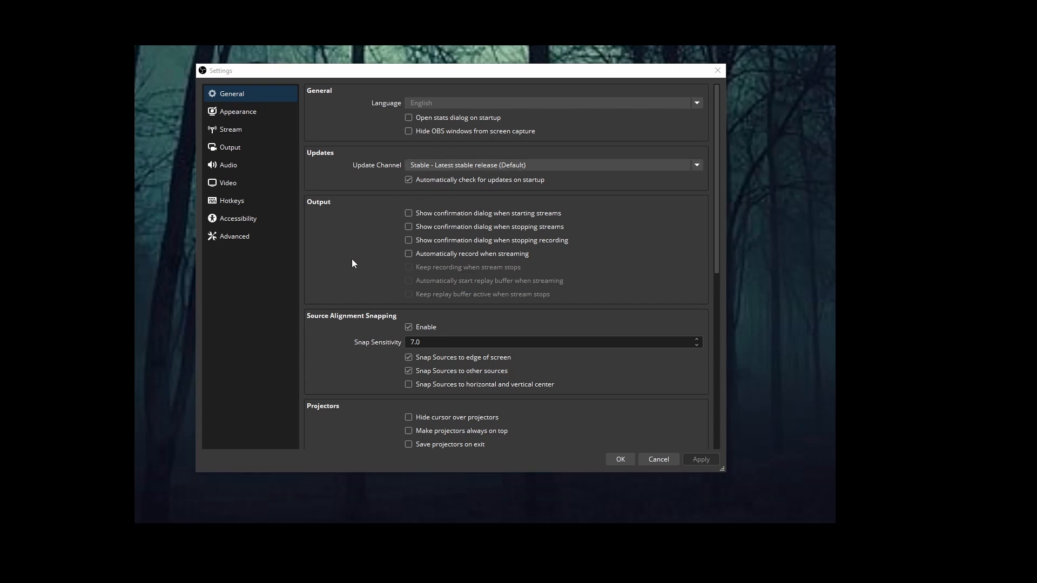
Review all the General settings, and check which styles are offered for the Yami theme under Appearance
{"action": "scroll", "coordinate": [351, 258], "scroll_direction": "down", "scroll_amount": 4}
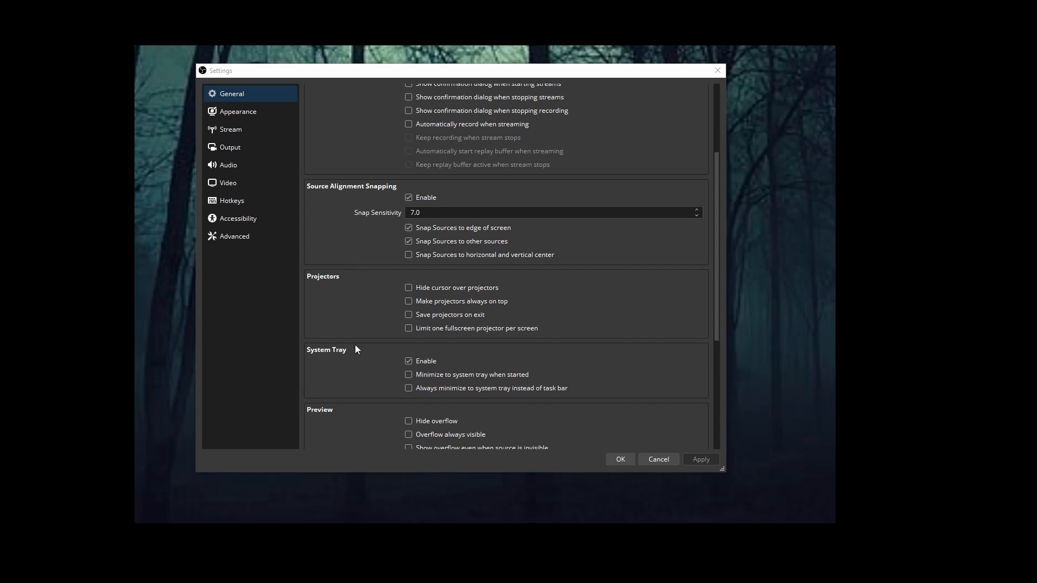
{"action": "scroll", "coordinate": [344, 372], "scroll_direction": "down", "scroll_amount": 6}
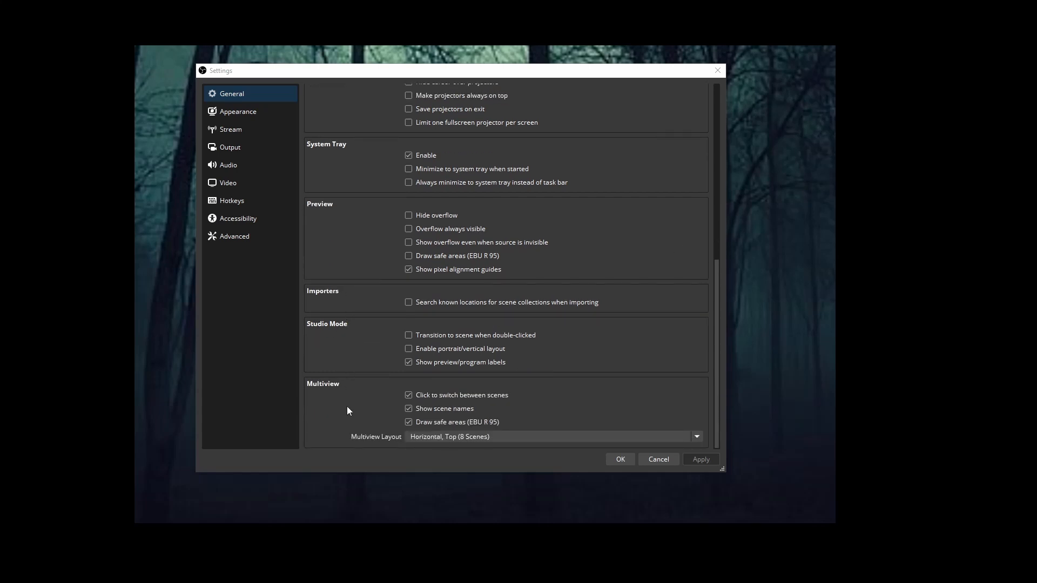
{"action": "scroll", "coordinate": [347, 406], "scroll_direction": "up", "scroll_amount": 10}
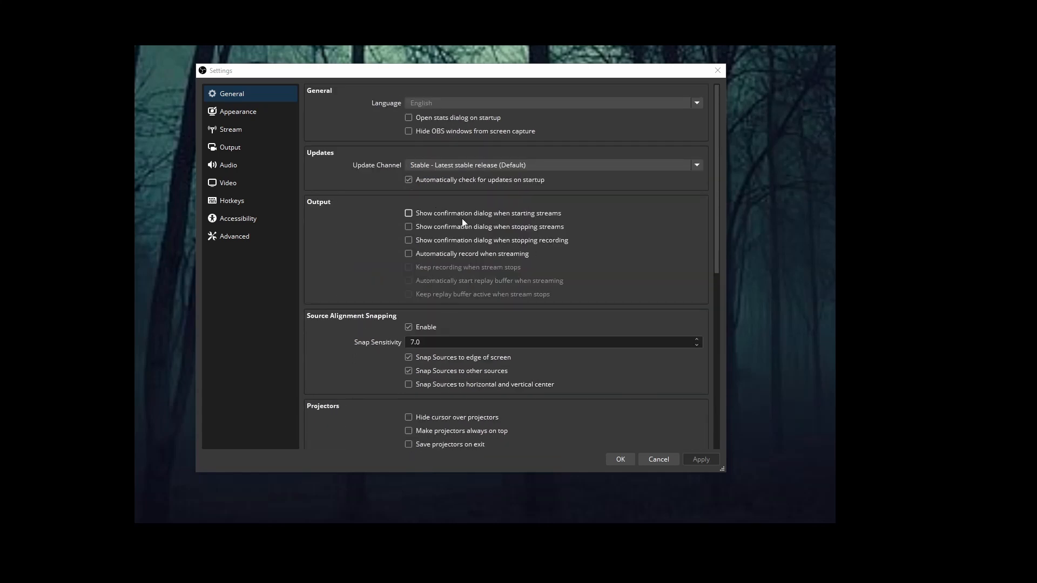
{"action": "left_click", "coordinate": [246, 114]}
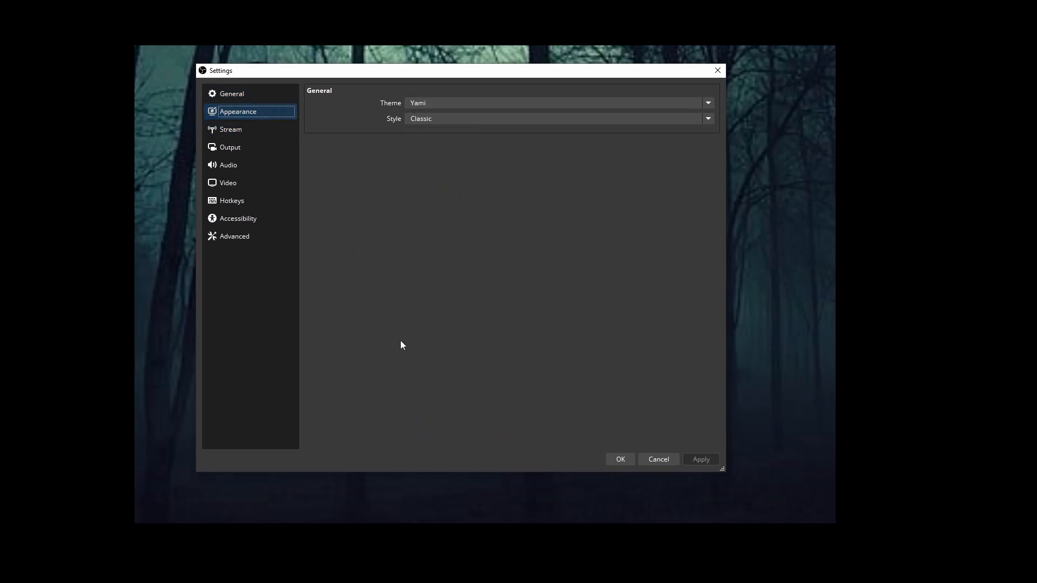
{"action": "left_click", "coordinate": [461, 119]}
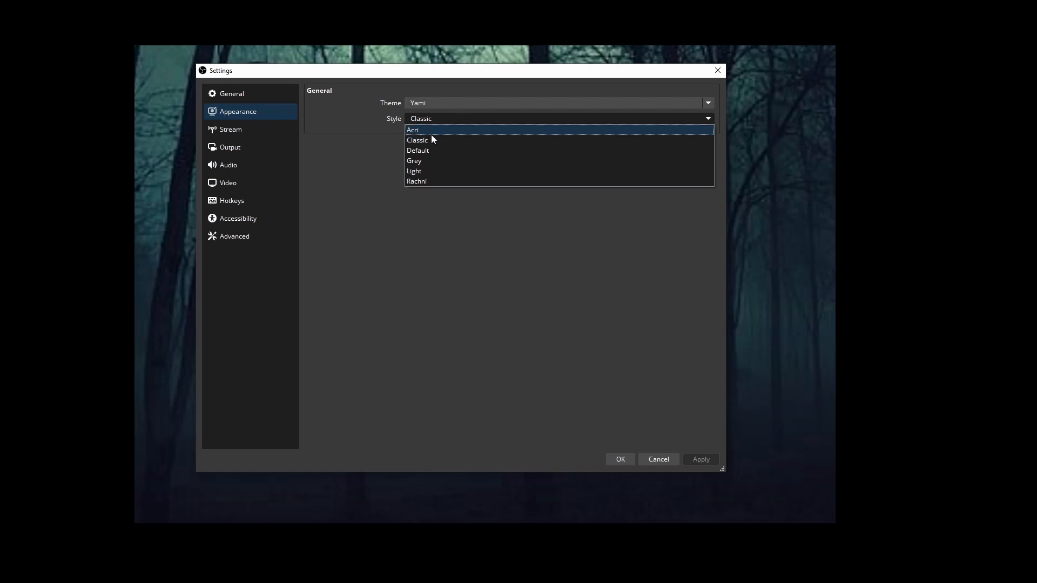
{"action": "left_click", "coordinate": [446, 107]}
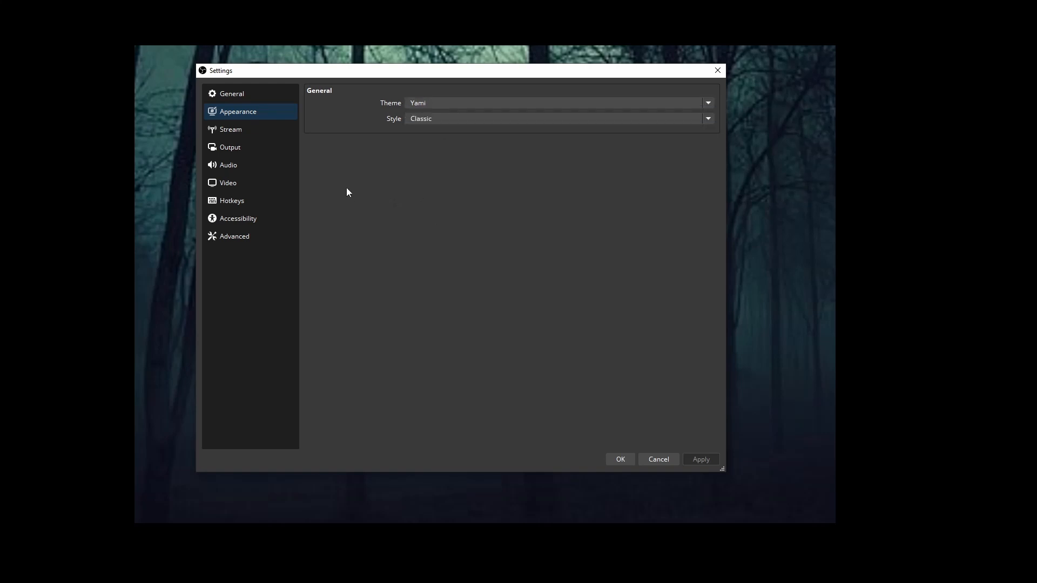
Check which streaming services are offered in the Stream settings, keeping Twitch as the service
{"action": "left_click", "coordinate": [238, 129]}
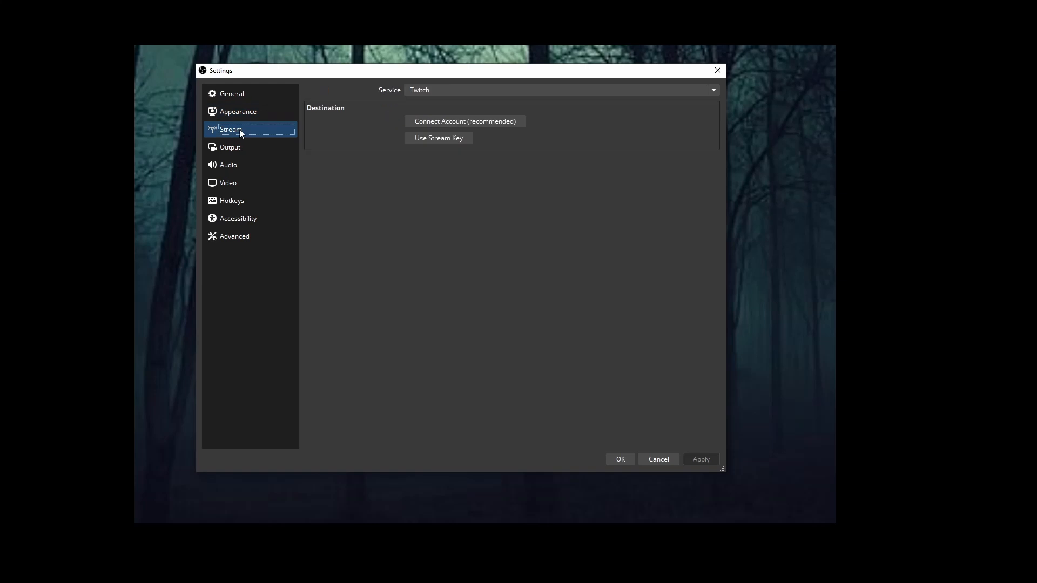
{"action": "left_click", "coordinate": [599, 89]}
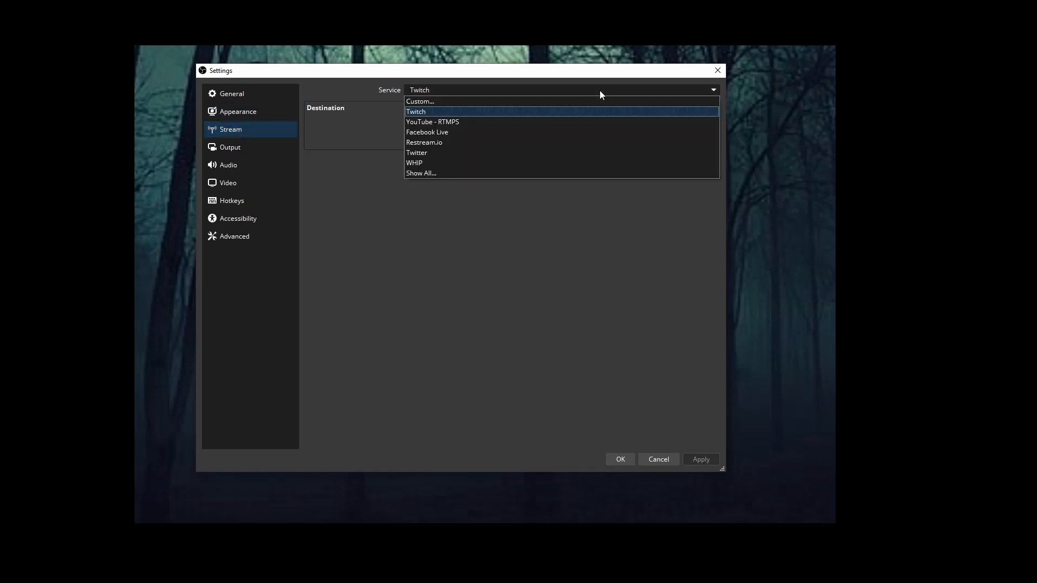
{"action": "left_click", "coordinate": [338, 190]}
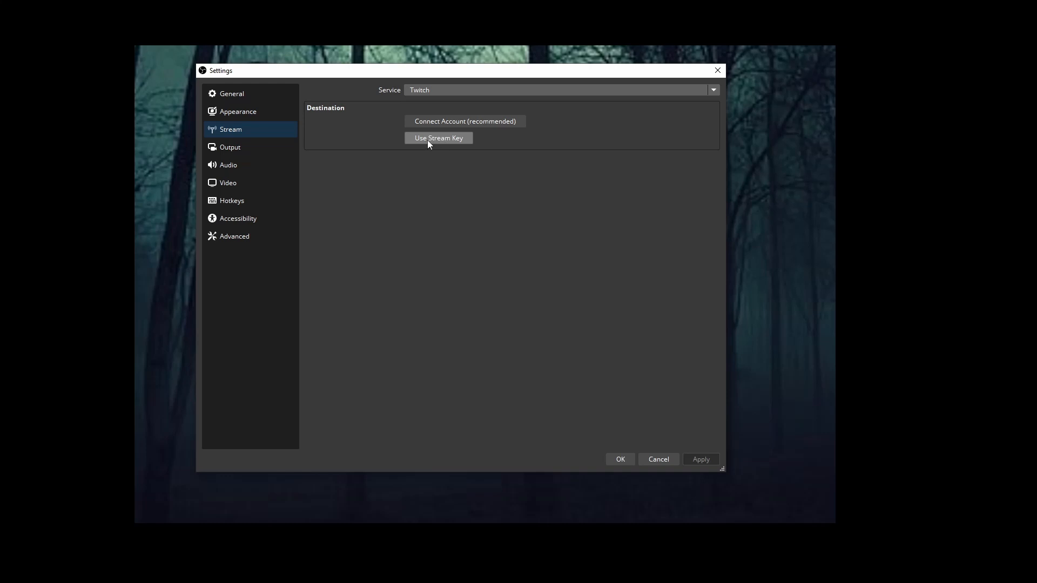
Review the Output settings for streaming and recording, including the recording format and encoder settings
{"action": "left_click", "coordinate": [253, 151]}
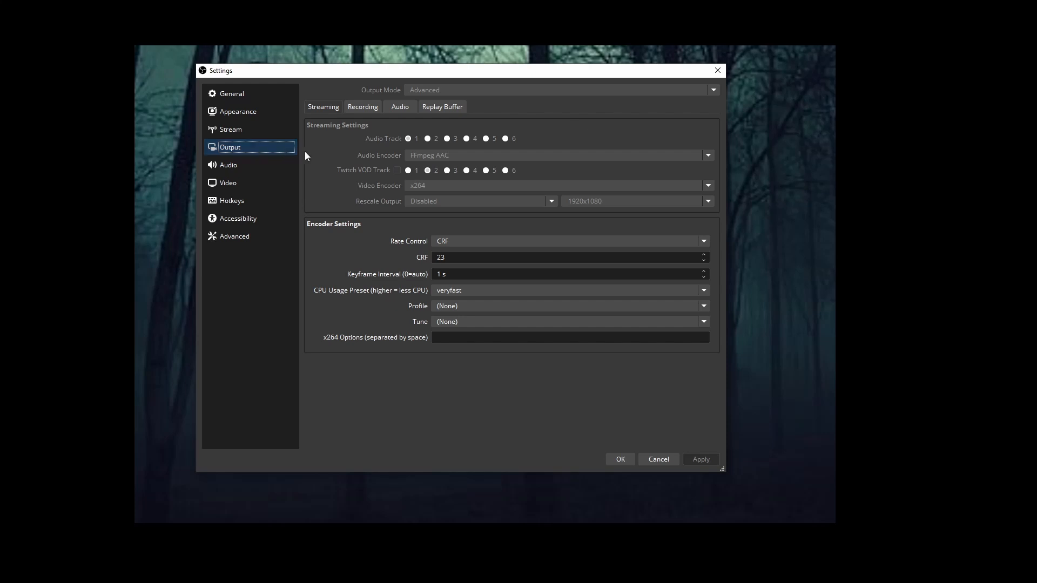
{"action": "left_click", "coordinate": [362, 107]}
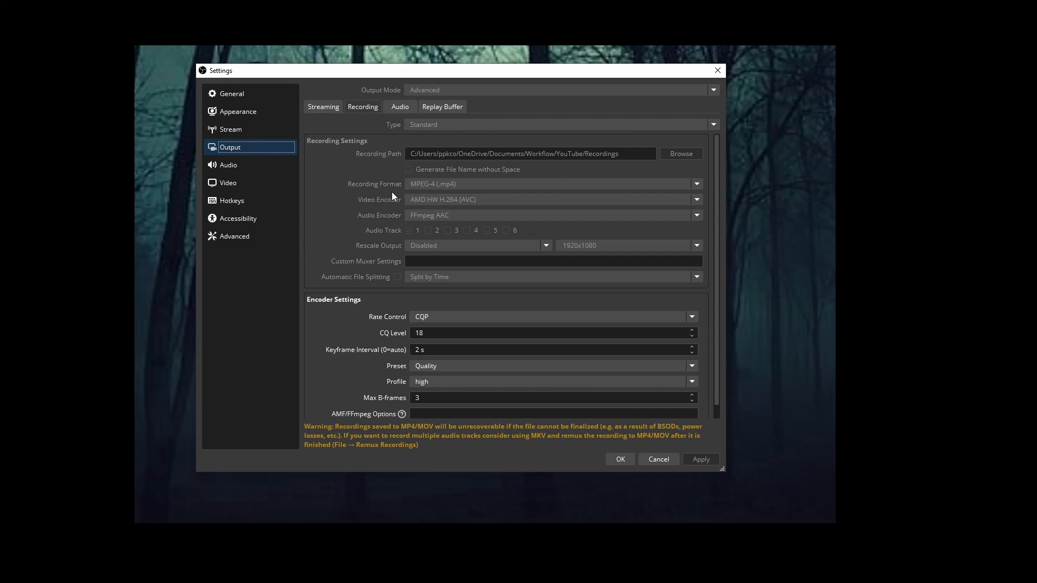
{"action": "left_click", "coordinate": [698, 186]}
{"action": "scroll", "coordinate": [337, 346], "scroll_direction": "down", "scroll_amount": 1}
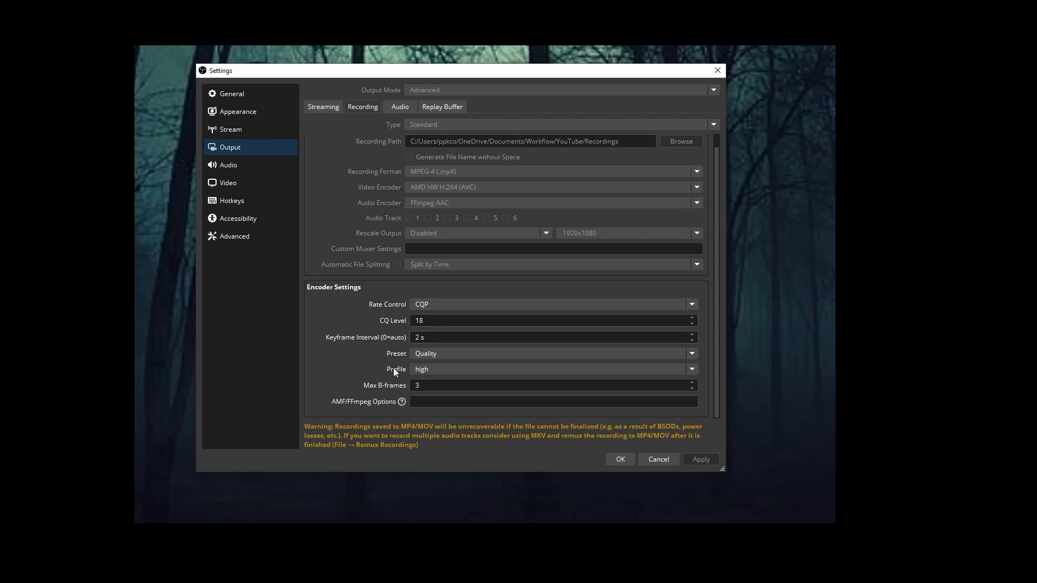
Examine the recording encoder's preset and profile choices and its AMF/FFmpeg options, keeping Quality and high
{"action": "left_click", "coordinate": [452, 355]}
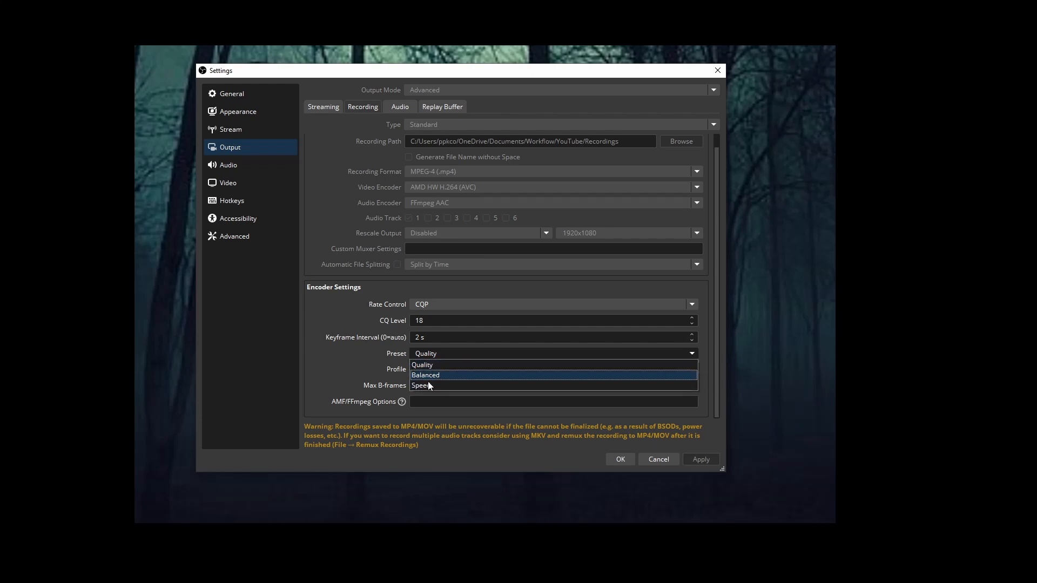
{"action": "left_click", "coordinate": [343, 363]}
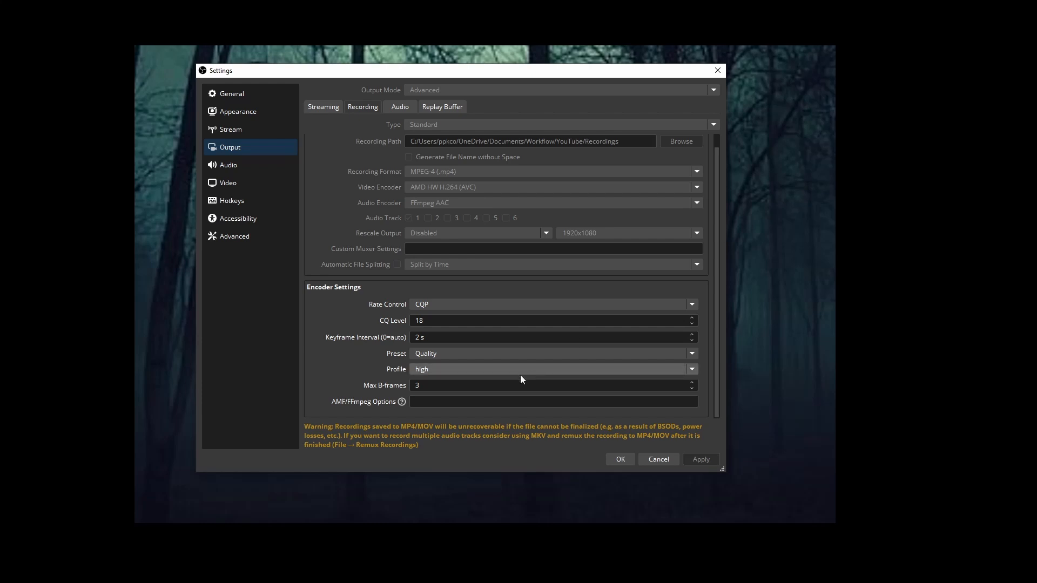
{"action": "left_click", "coordinate": [471, 369]}
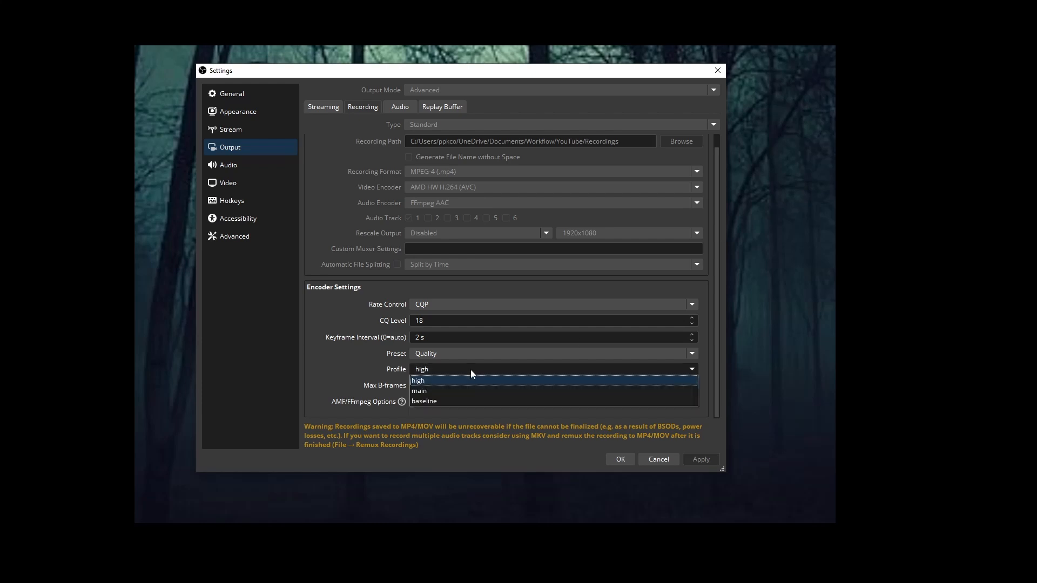
{"action": "left_click", "coordinate": [471, 369]}
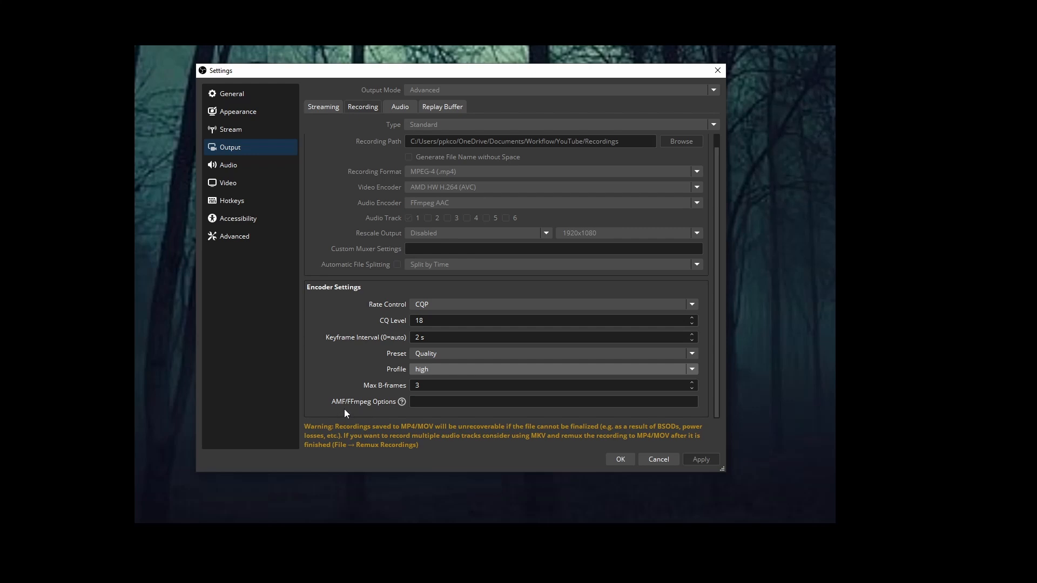
{"action": "left_click", "coordinate": [431, 403]}
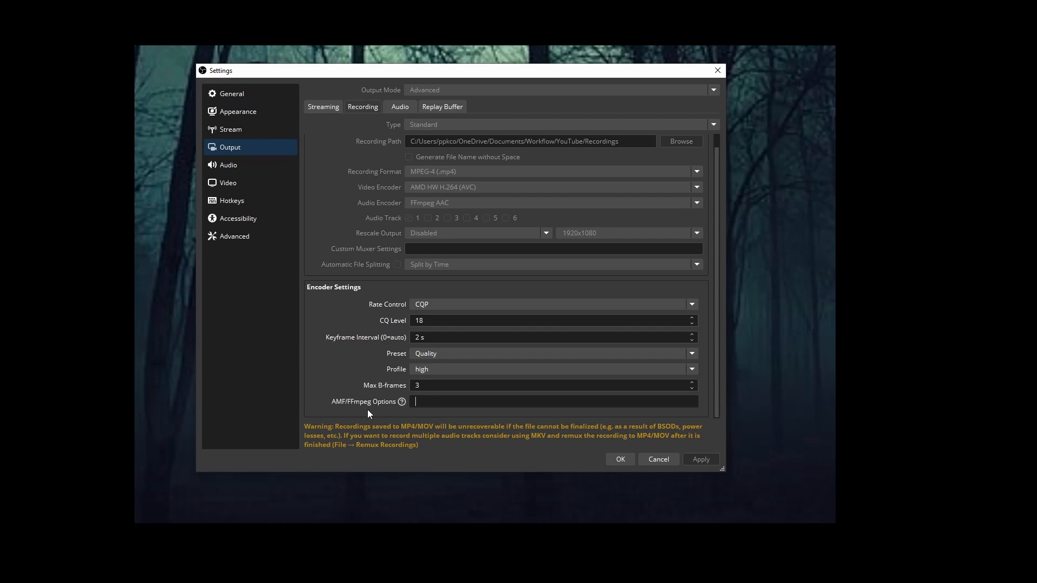
{"action": "left_click", "coordinate": [434, 403]}
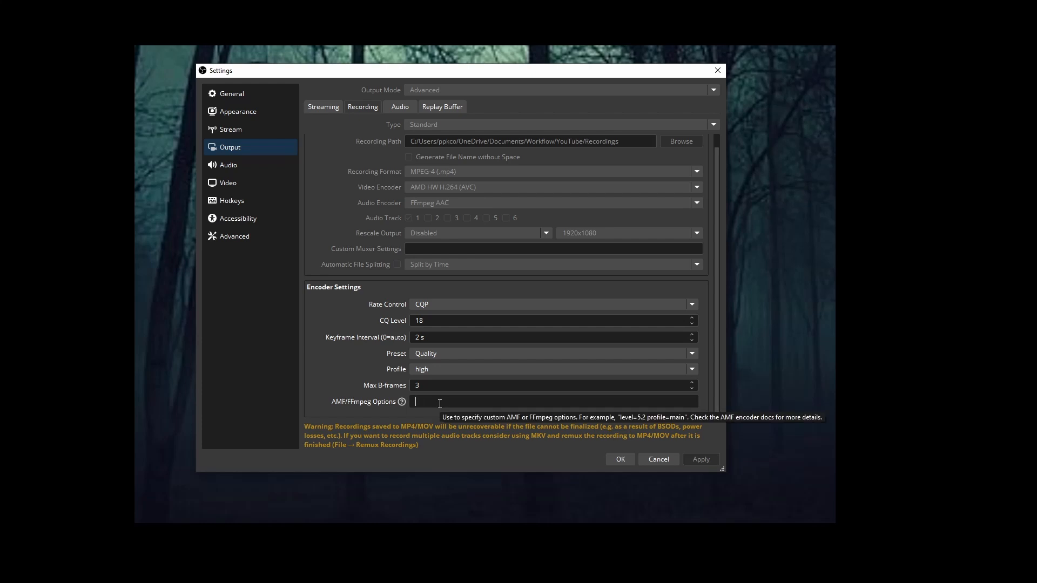
{"action": "scroll", "coordinate": [462, 410], "scroll_direction": "up", "scroll_amount": 1}
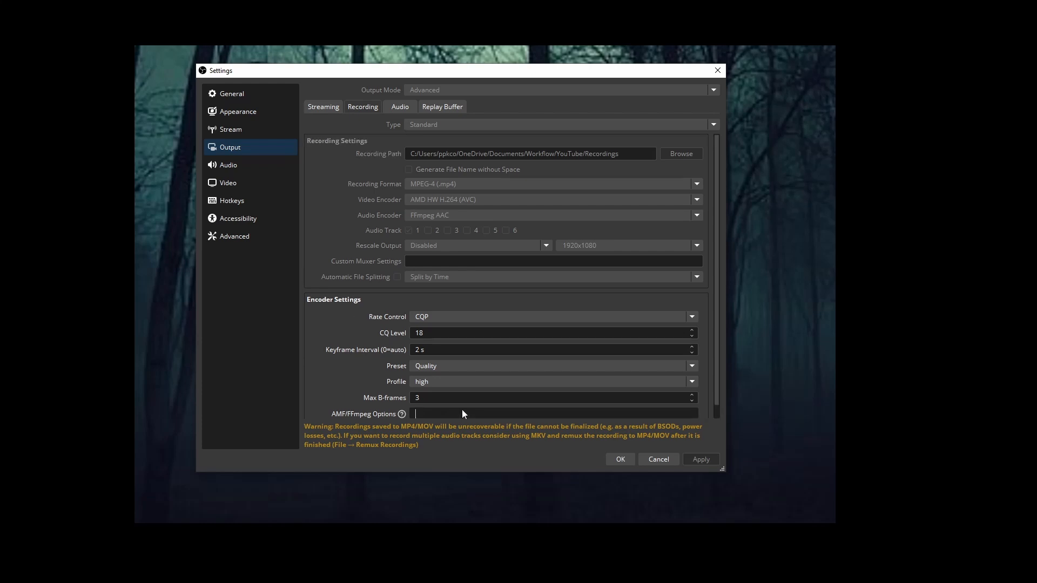
Review the output audio track bitrates and the replay buffer settings
{"action": "left_click", "coordinate": [401, 108]}
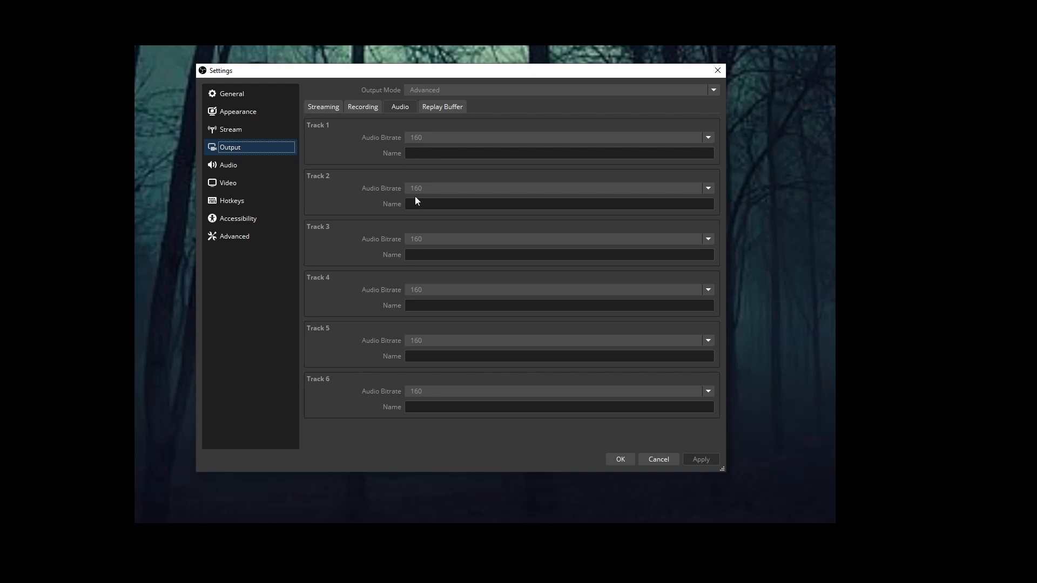
{"action": "left_click", "coordinate": [442, 106]}
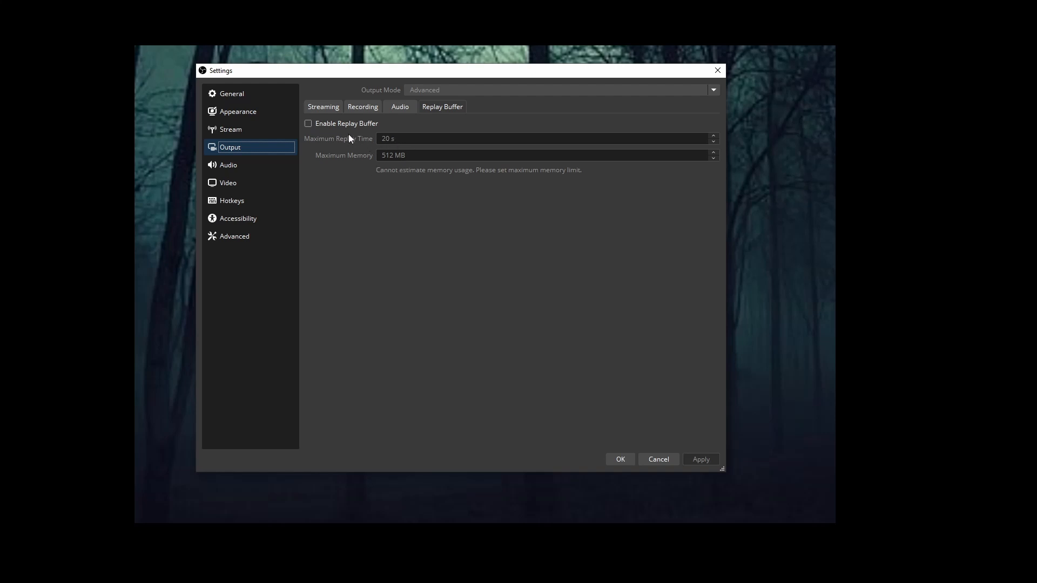
Review the Audio settings, checking the desktop audio and monitoring device choices and the push-to-mute and push-to-talk options
{"action": "left_click", "coordinate": [245, 168]}
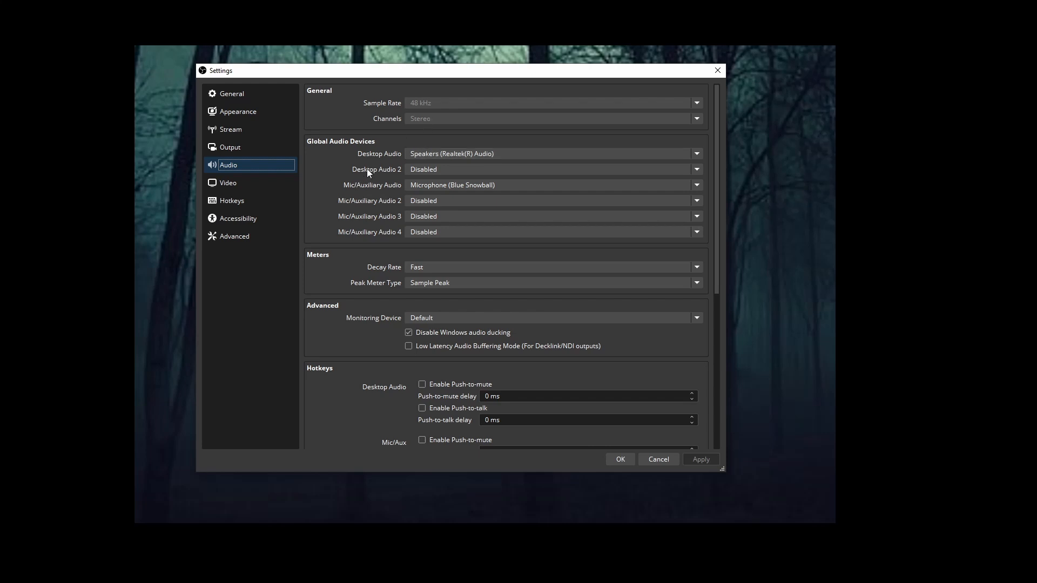
{"action": "left_click", "coordinate": [492, 154]}
{"action": "left_click", "coordinate": [491, 153]}
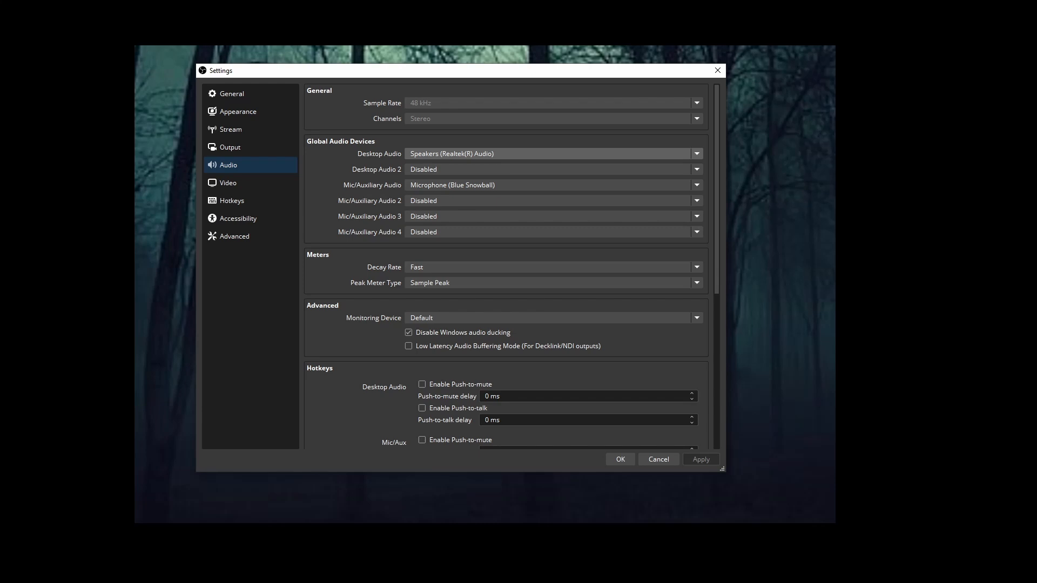
{"action": "left_click", "coordinate": [678, 320]}
{"action": "left_click", "coordinate": [678, 320]}
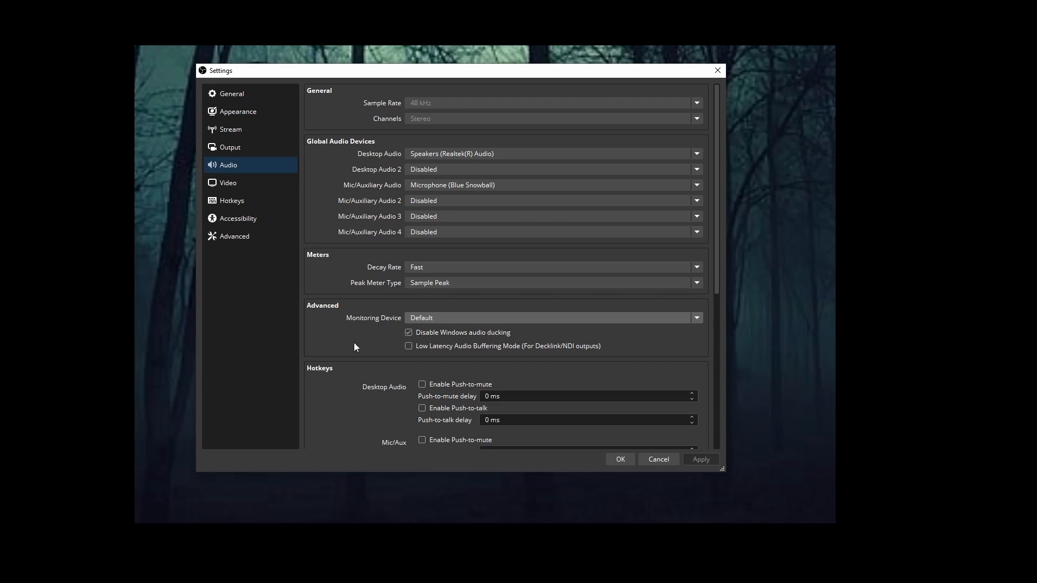
{"action": "scroll", "coordinate": [354, 344], "scroll_direction": "down", "scroll_amount": 4}
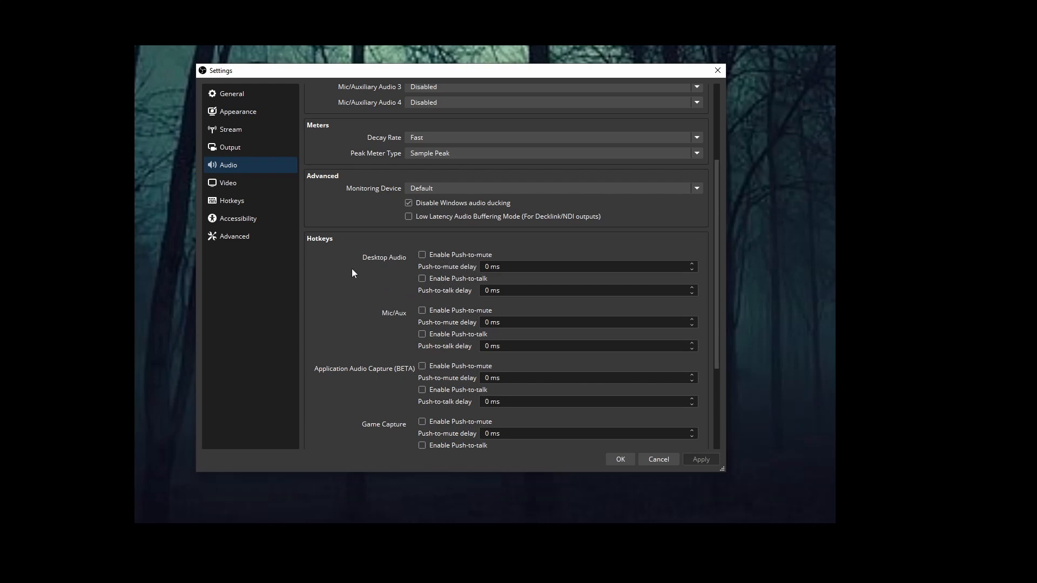
{"action": "scroll", "coordinate": [342, 357], "scroll_direction": "down", "scroll_amount": 4}
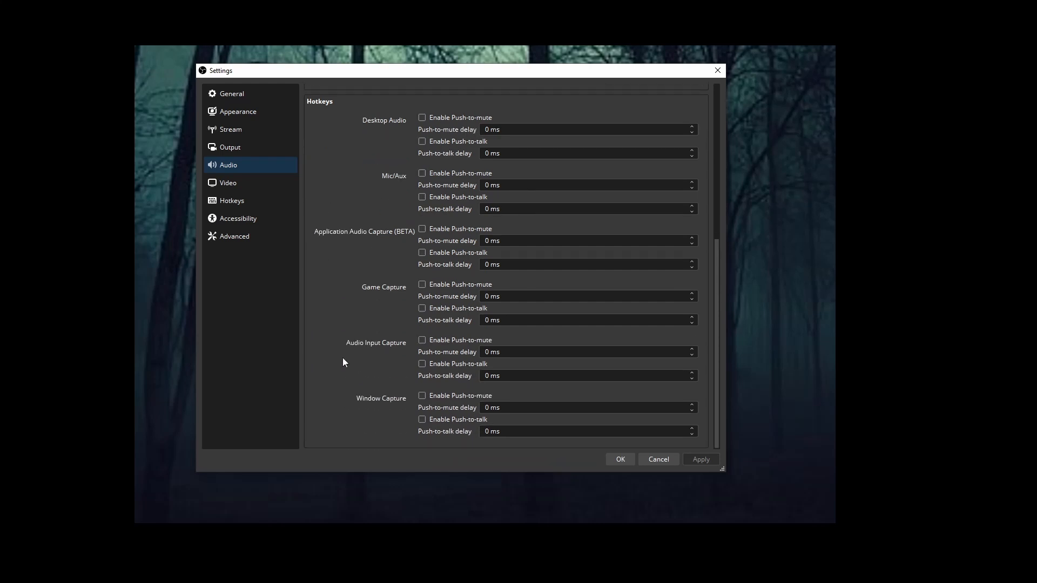
{"action": "scroll", "coordinate": [343, 358], "scroll_direction": "up", "scroll_amount": 8}
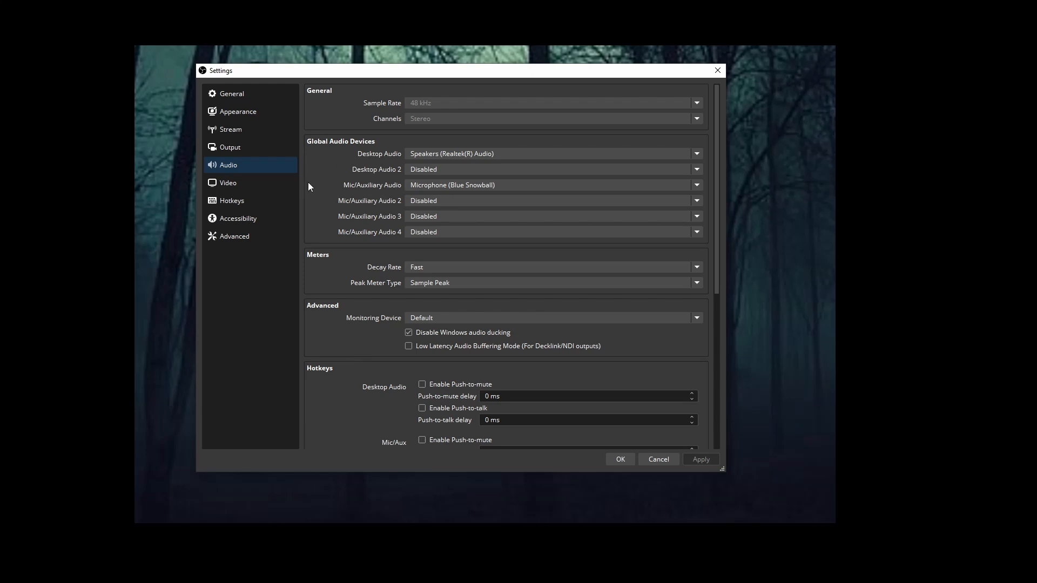
Look through the Video resolution and frame rate settings, the Hotkeys assignments and the Accessibility settings
{"action": "left_click", "coordinate": [250, 182]}
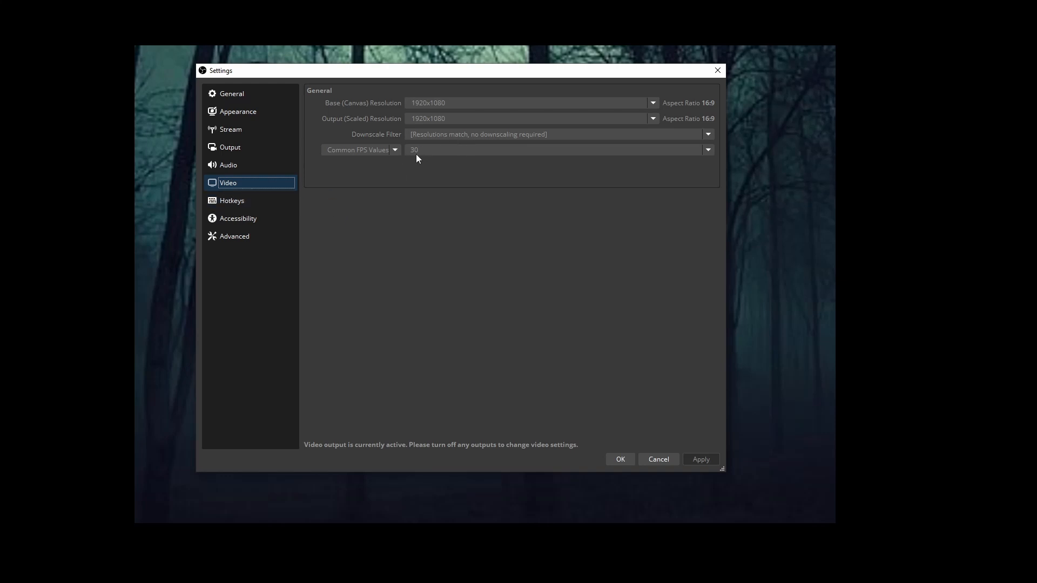
{"action": "left_click", "coordinate": [269, 204]}
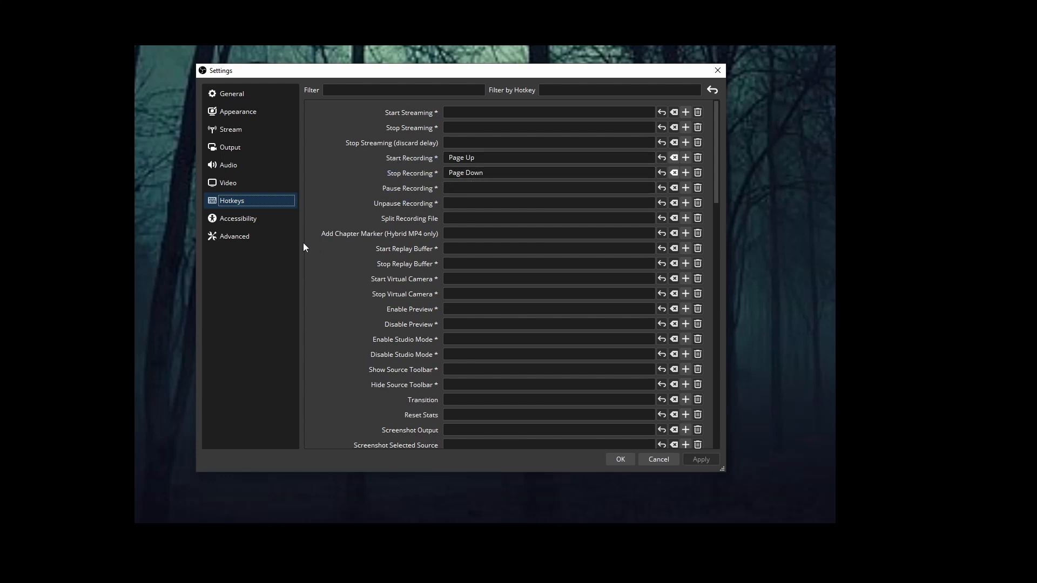
{"action": "left_click", "coordinate": [249, 219]}
Examine the process priority choices in the Advanced settings, keeping Normal
{"action": "left_click", "coordinate": [248, 237]}
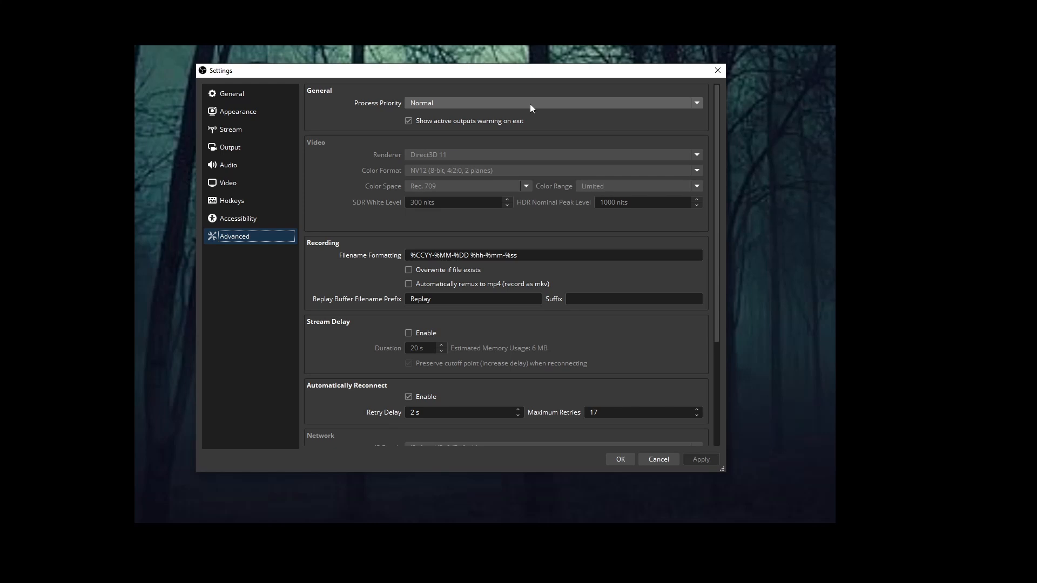
{"action": "left_click_drag", "start_coordinate": [473, 79], "coordinate": [464, 92]}
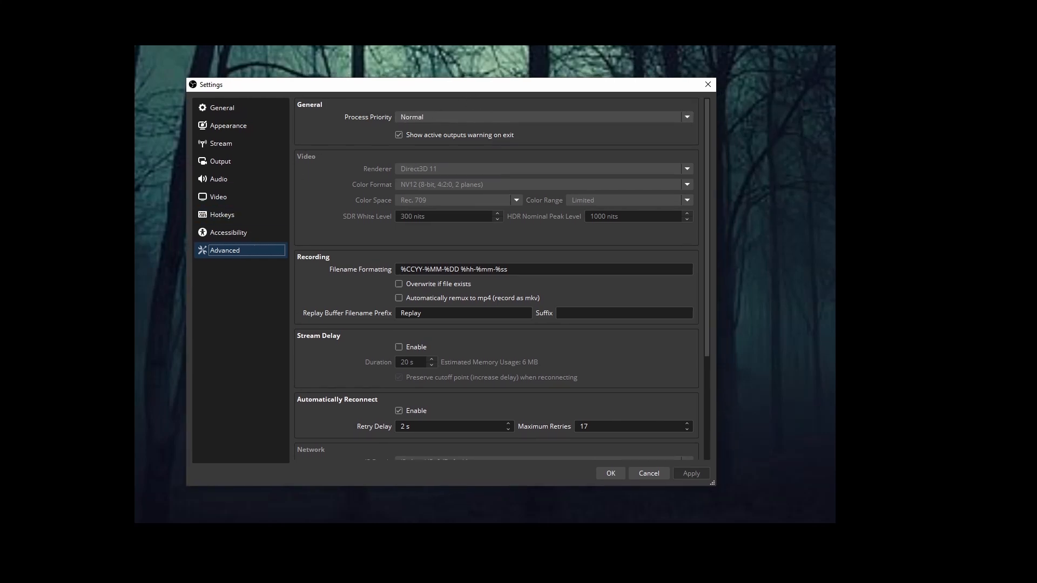
{"action": "left_click", "coordinate": [501, 118]}
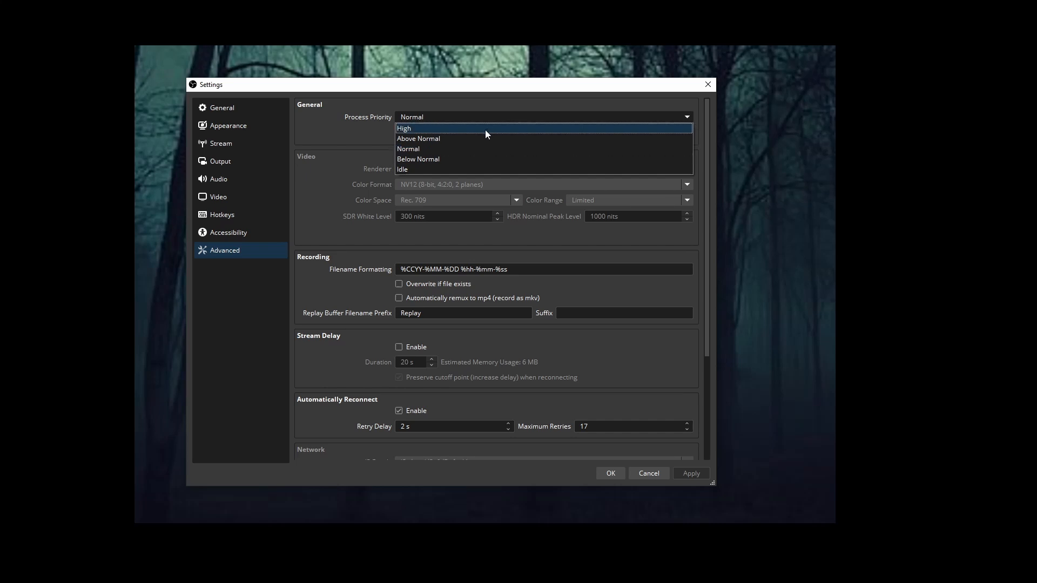
{"action": "left_click", "coordinate": [335, 143]}
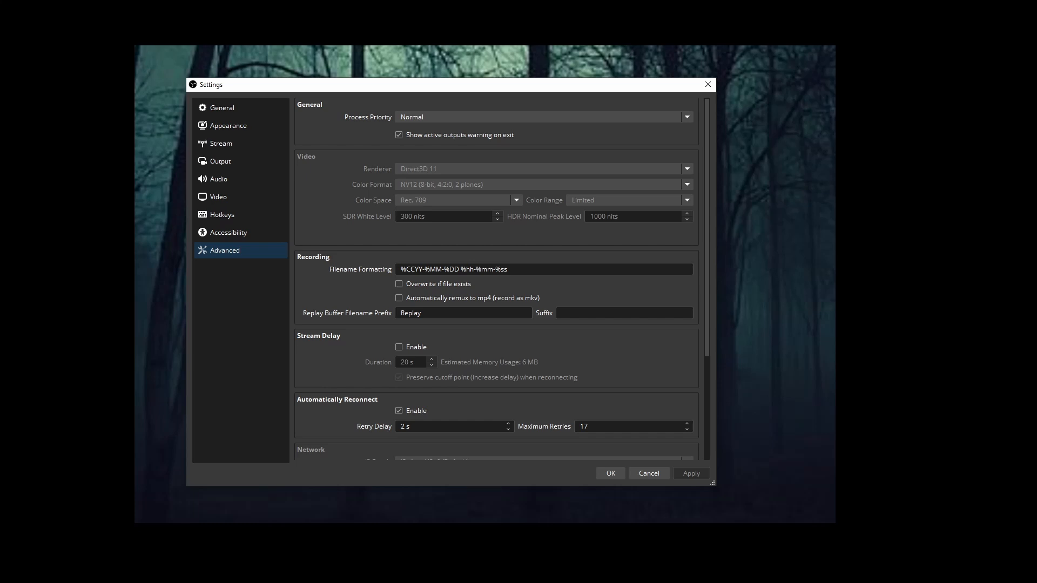
Inspect the recording filename formatting and try the option to automatically remux recordings to mp4
{"action": "left_click", "coordinate": [531, 266]}
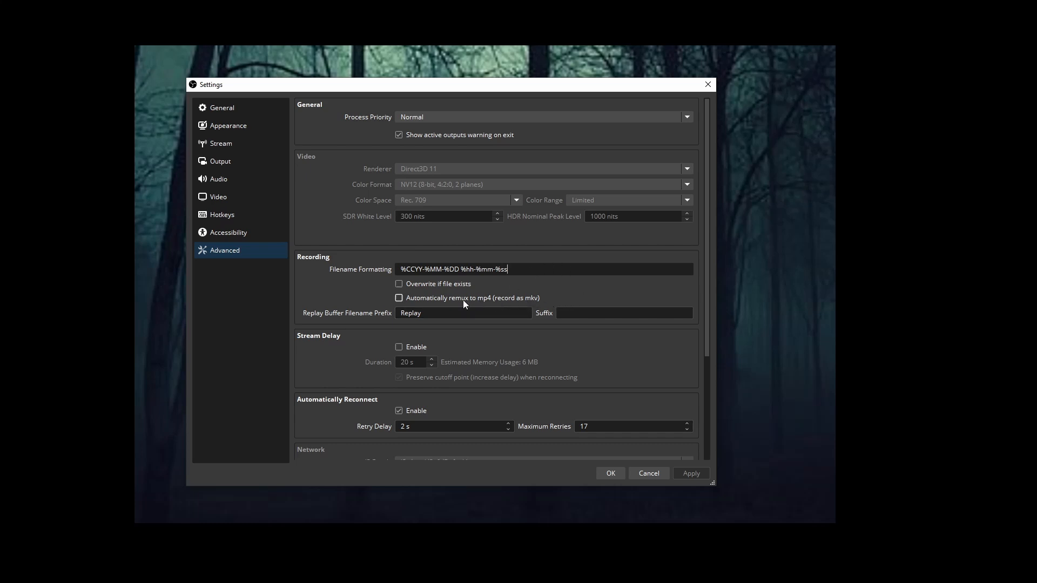
{"action": "left_click", "coordinate": [400, 298]}
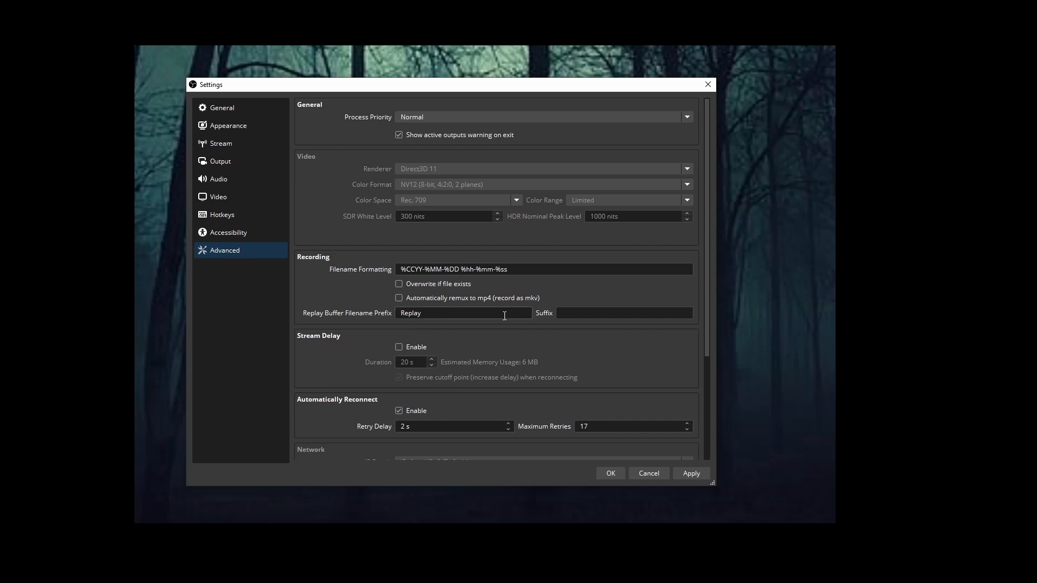
Examine the remaining Advanced settings from the replay buffer prefix down to hotkey focus behavior, and leave the settings without saving
{"action": "left_click", "coordinate": [453, 317]}
{"action": "scroll", "coordinate": [432, 318], "scroll_direction": "down", "scroll_amount": 2}
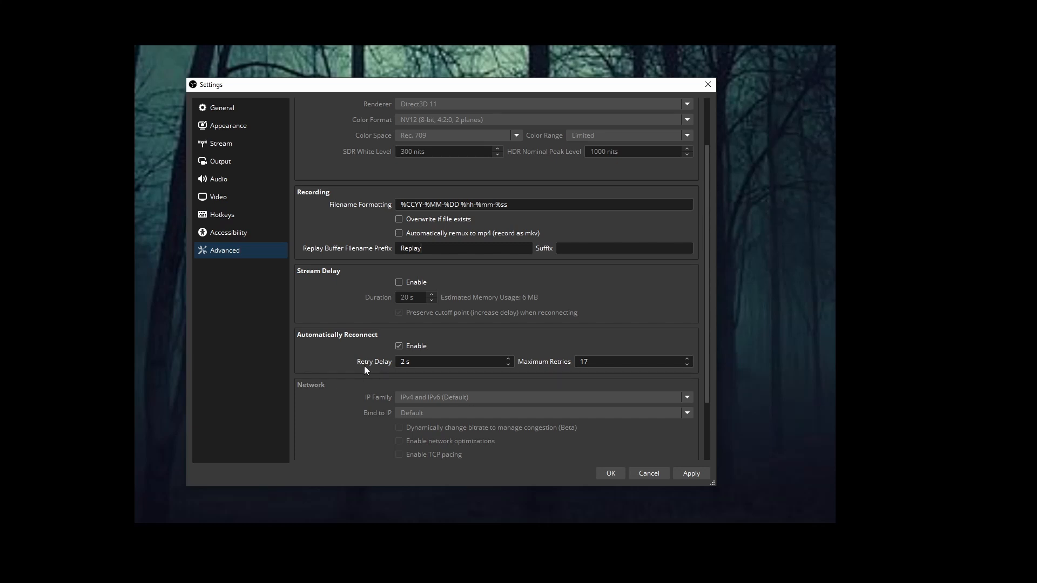
{"action": "scroll", "coordinate": [365, 367], "scroll_direction": "down", "scroll_amount": 2}
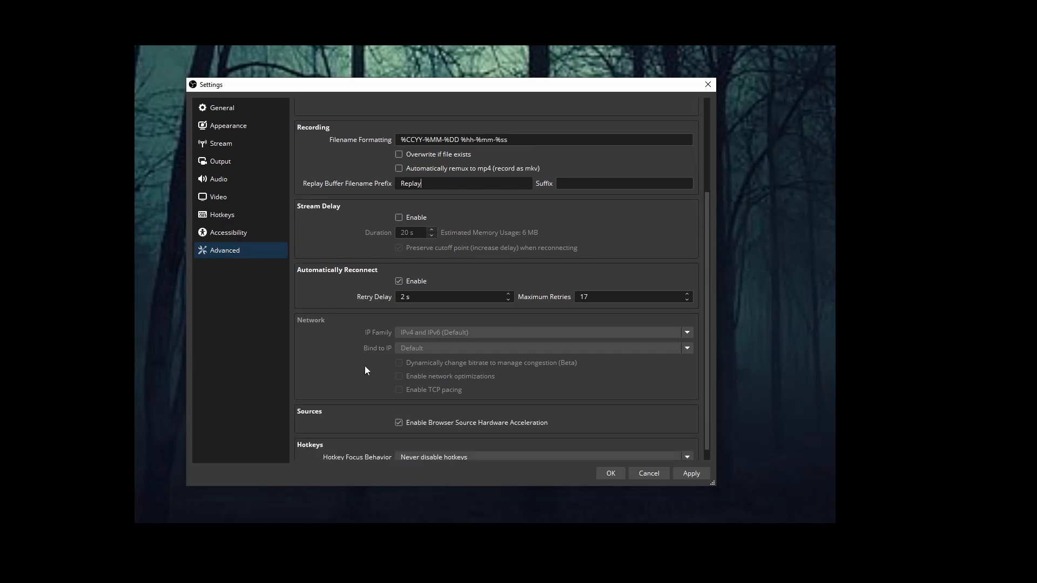
{"action": "scroll", "coordinate": [365, 367], "scroll_direction": "down", "scroll_amount": 1}
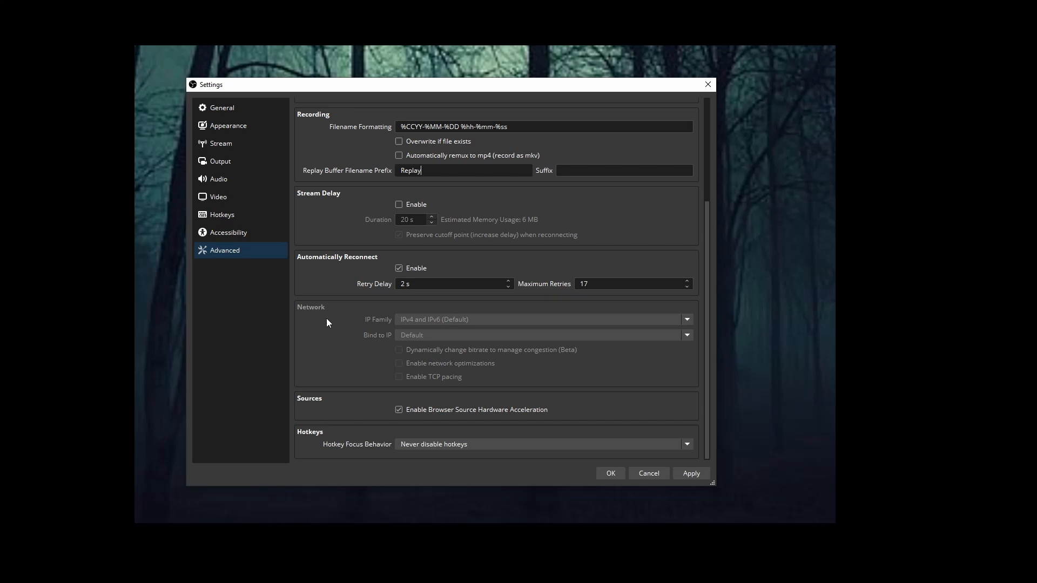
{"action": "scroll", "coordinate": [404, 332], "scroll_direction": "up", "scroll_amount": 10}
{"action": "scroll", "coordinate": [405, 332], "scroll_direction": "up", "scroll_amount": 12}
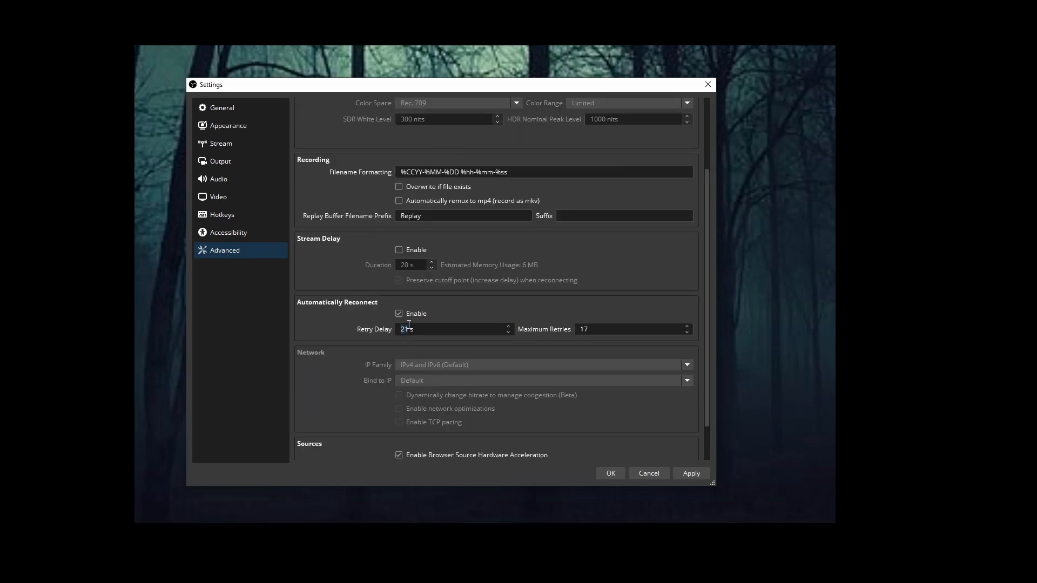
{"action": "left_click", "coordinate": [656, 473]}
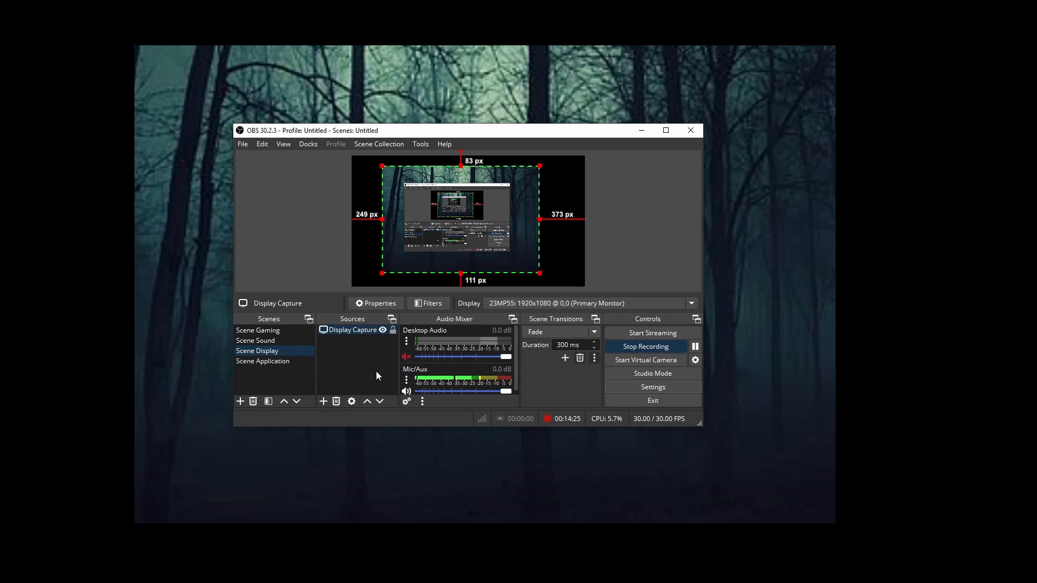
Inspect the capture method and display choices in the Display Capture source's properties, and leave them without saving
{"action": "left_click", "coordinate": [272, 332]}
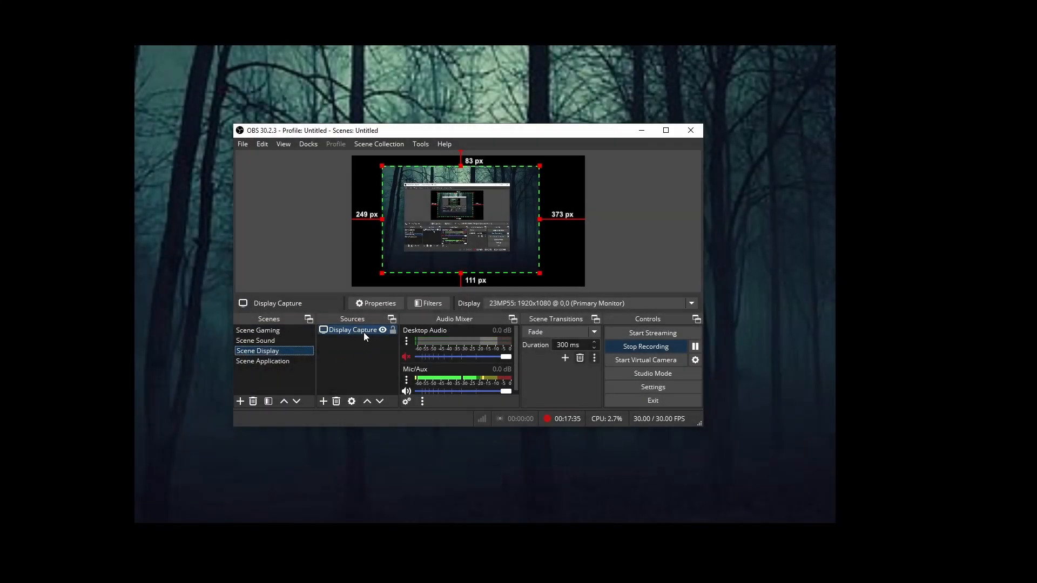
{"action": "double_click", "coordinate": [364, 333]}
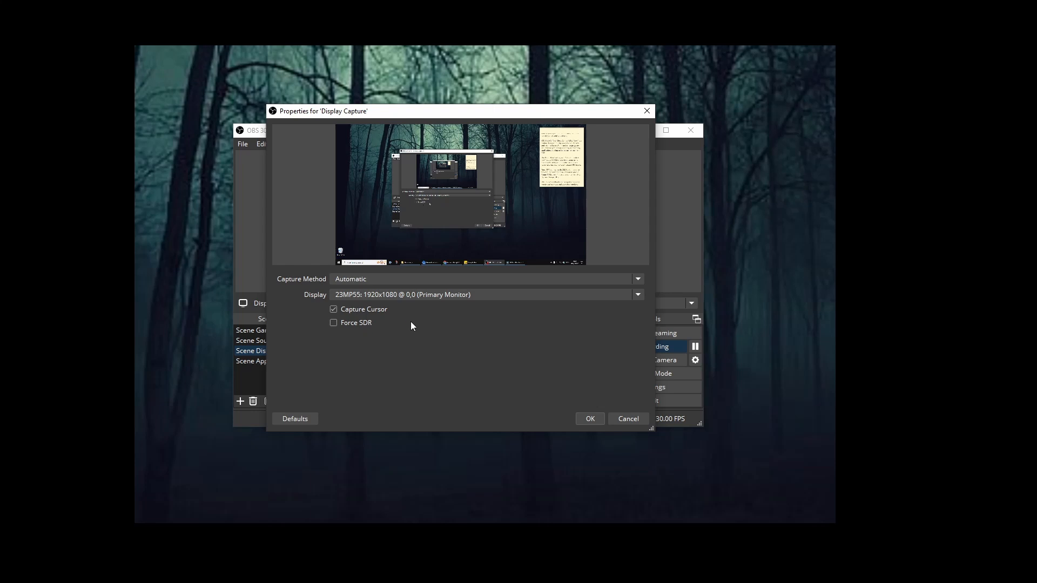
{"action": "left_click", "coordinate": [460, 280]}
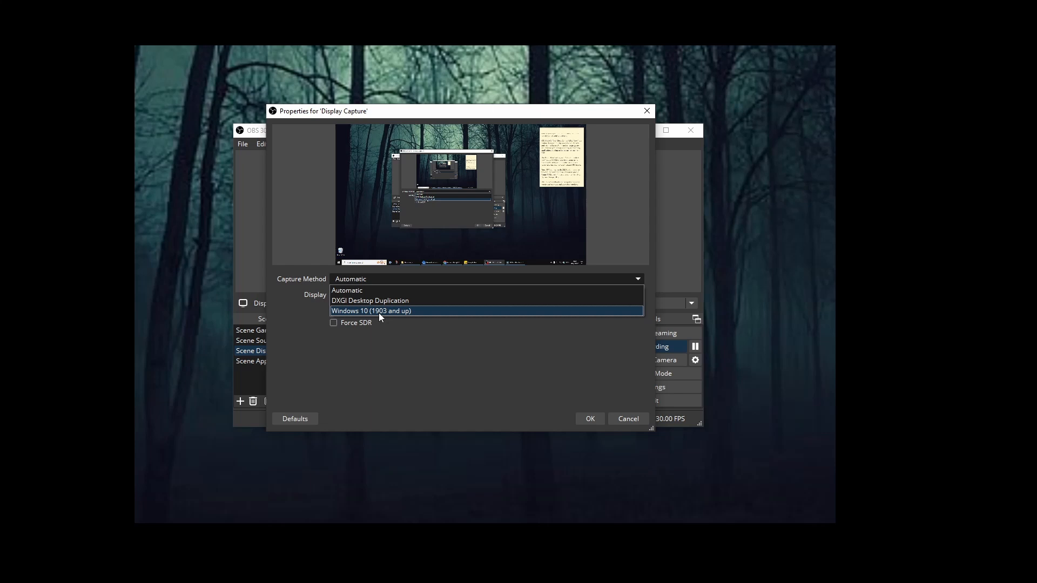
{"action": "left_click", "coordinate": [299, 341]}
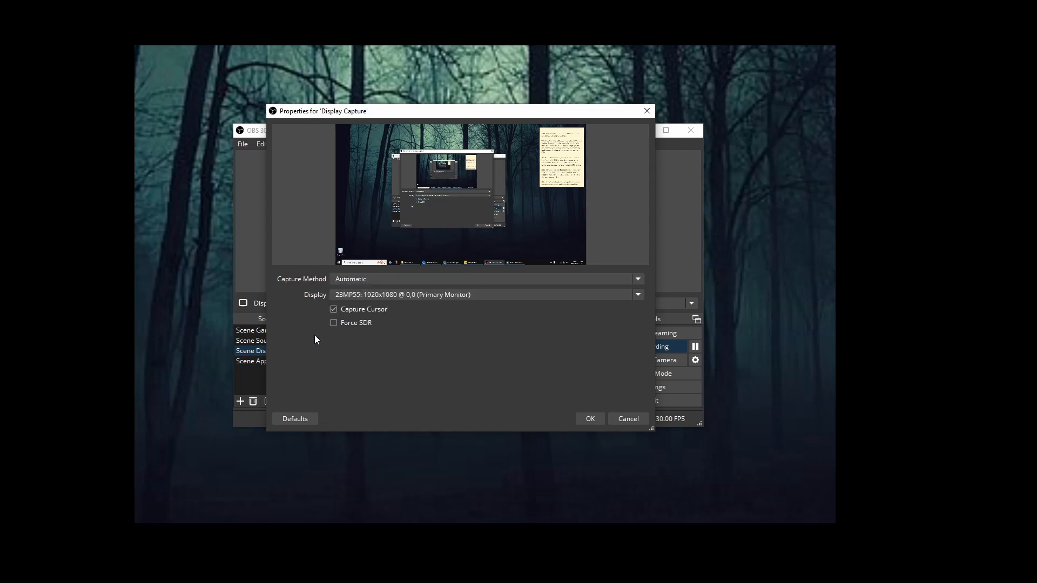
{"action": "left_click", "coordinate": [522, 296]}
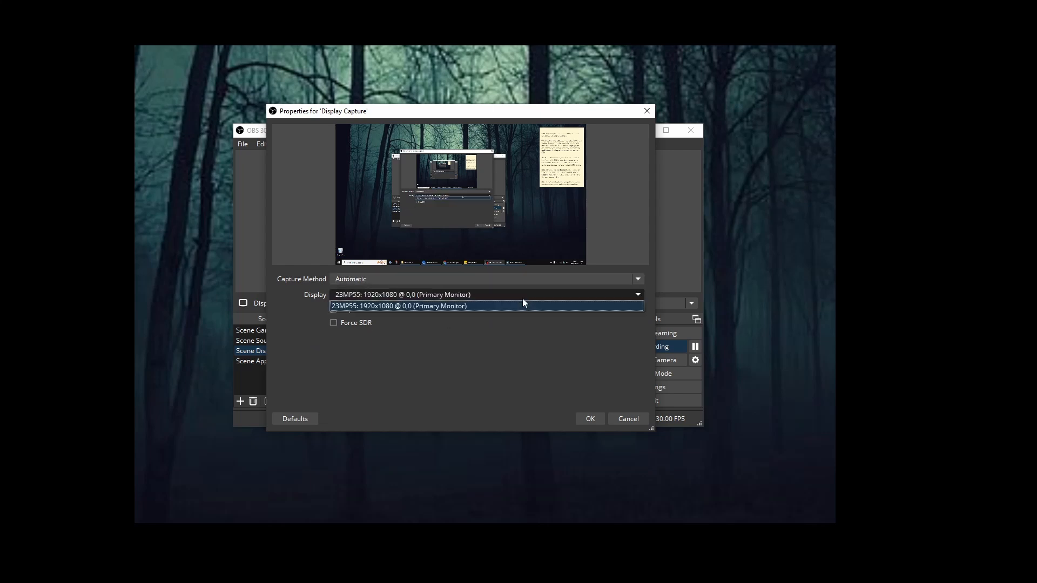
{"action": "left_click", "coordinate": [501, 331]}
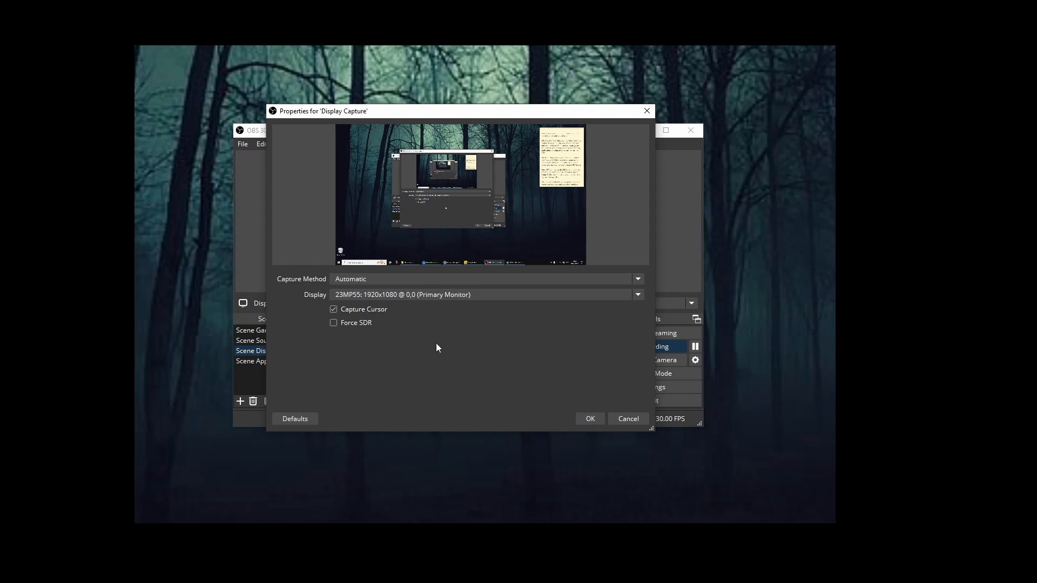
{"action": "left_click", "coordinate": [628, 419]}
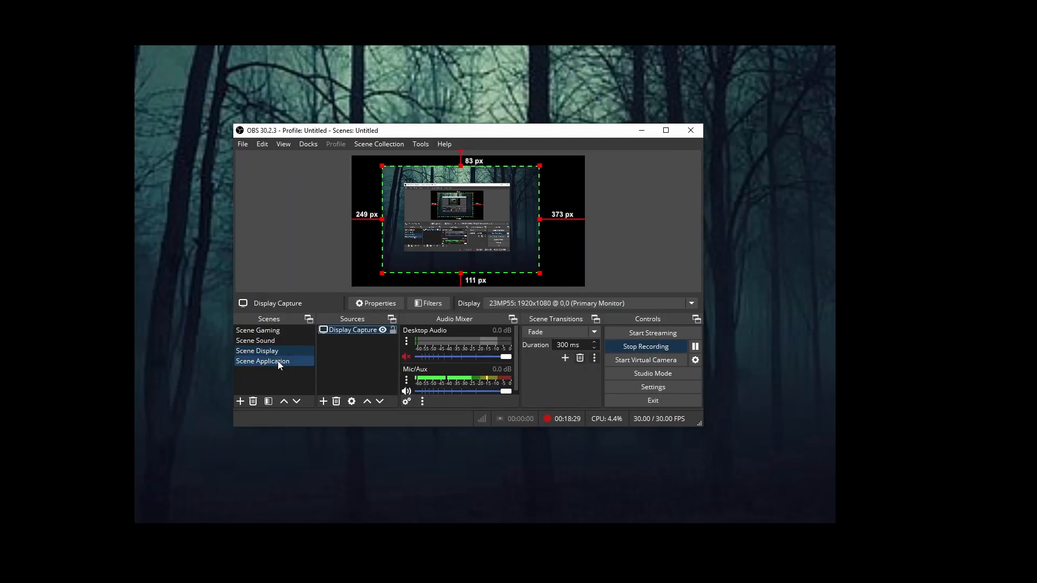